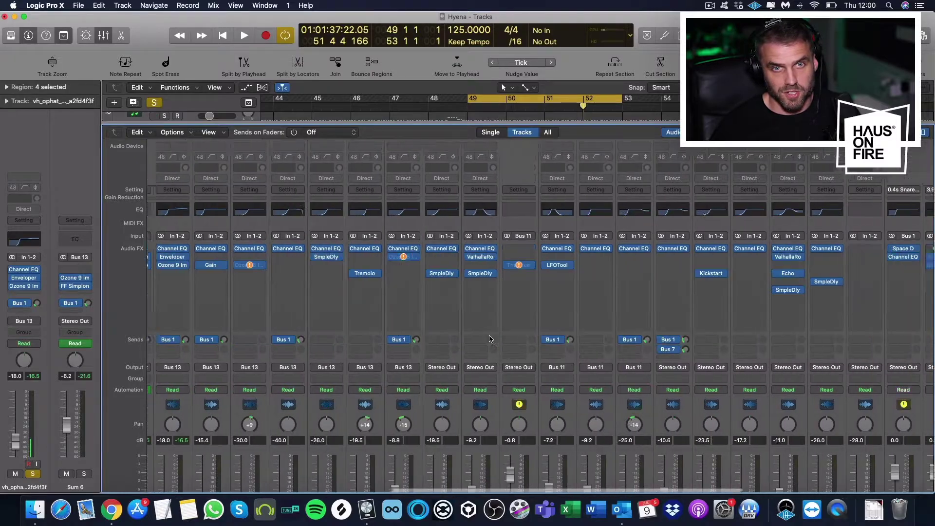
{"action": "scroll", "coordinate": [570, 316], "scroll_direction": "down", "scroll_amount": 3}
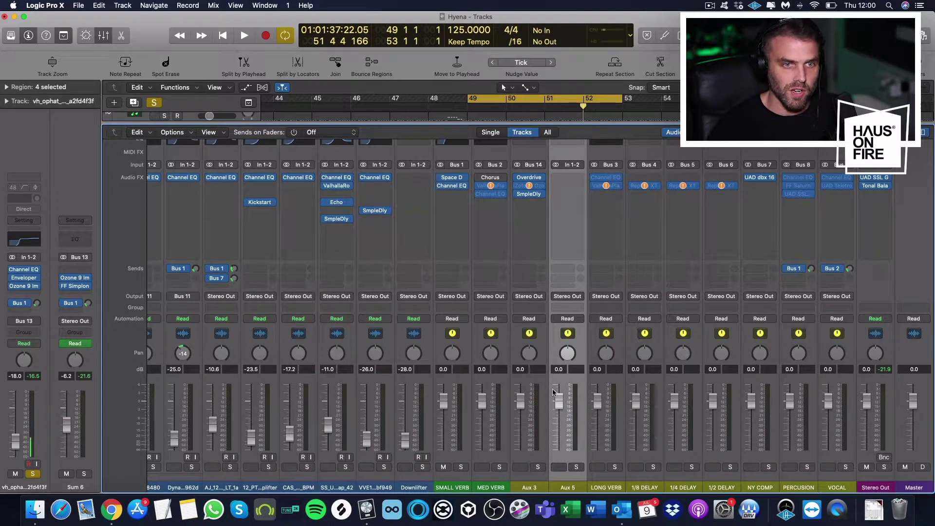
{"action": "left_click", "coordinate": [572, 190]}
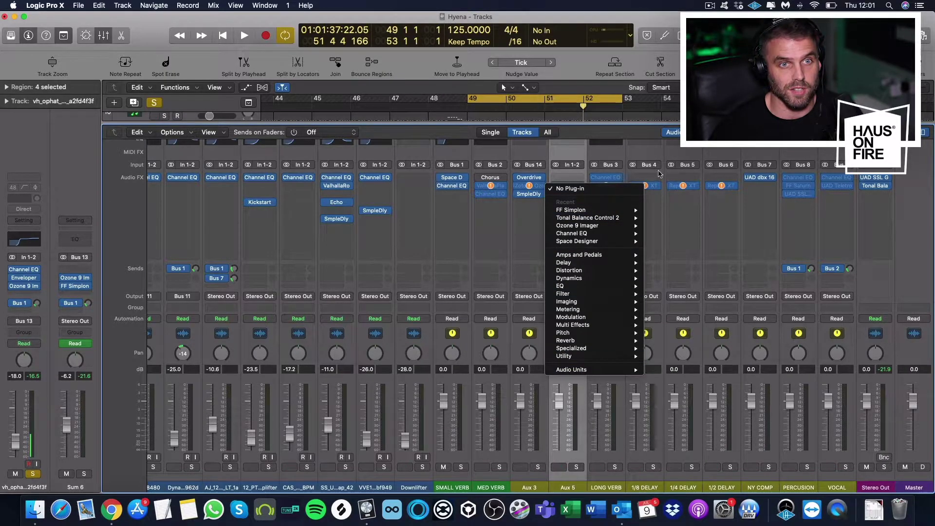
{"action": "left_click", "coordinate": [585, 152]}
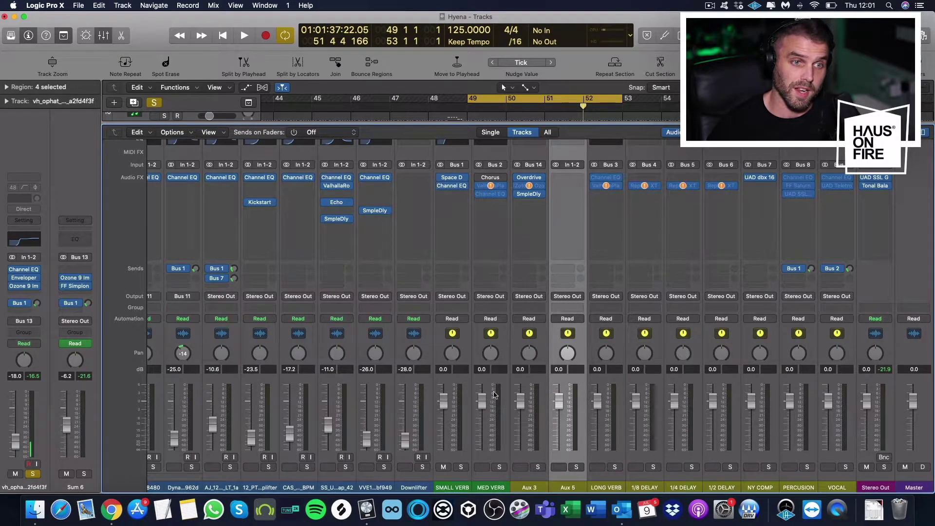
In the SMALL VERB channel's Space Designer, mute the dry signal and lower the wet level to about -5.6 dB.
{"action": "left_click", "coordinate": [460, 451]}
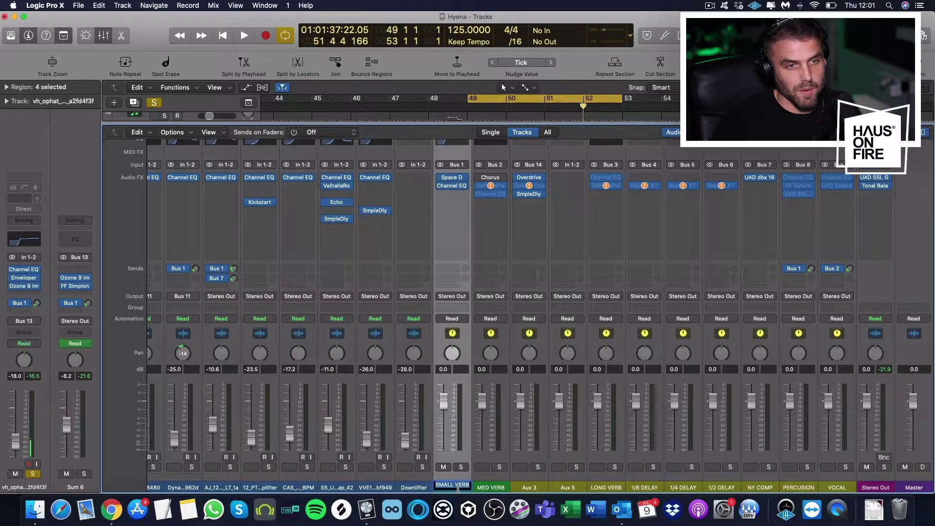
{"action": "scroll", "coordinate": [445, 257], "scroll_direction": "up", "scroll_amount": 4}
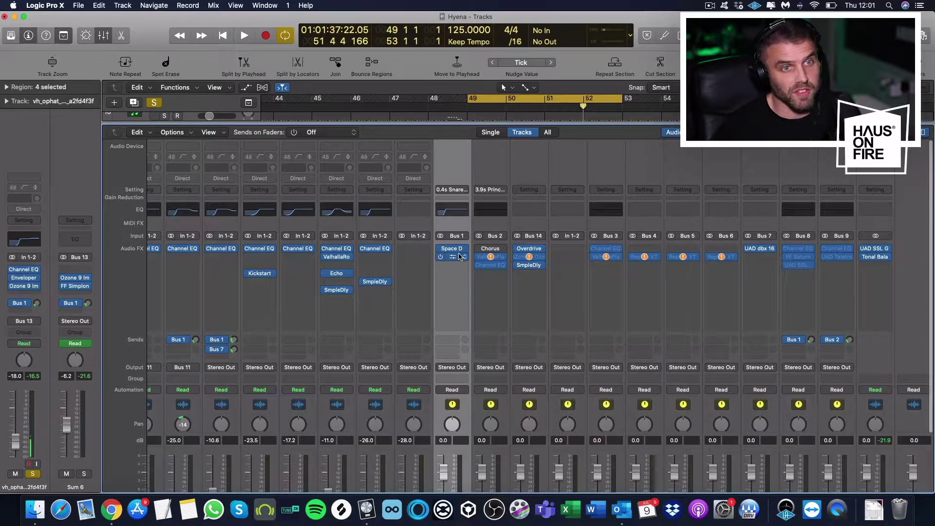
{"action": "left_click", "coordinate": [453, 251]}
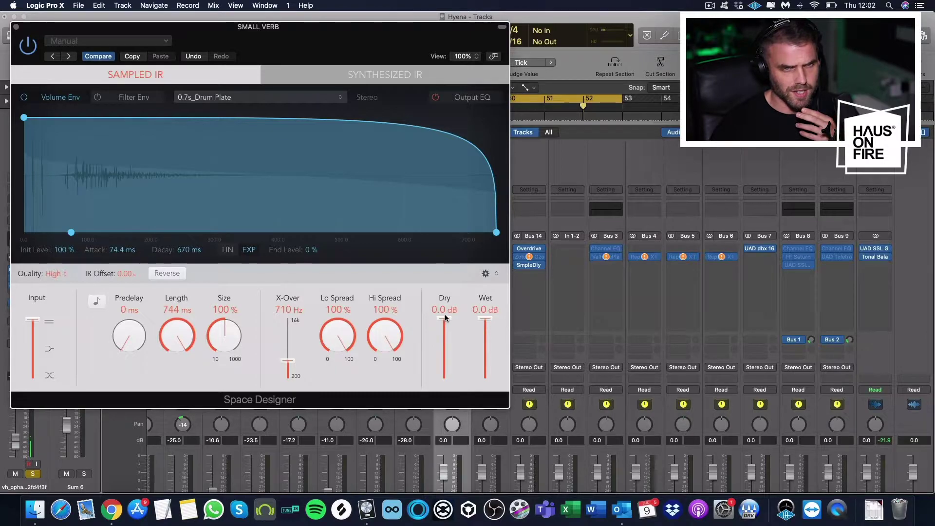
{"action": "left_click_drag", "start_coordinate": [445, 318], "coordinate": [444, 378]}
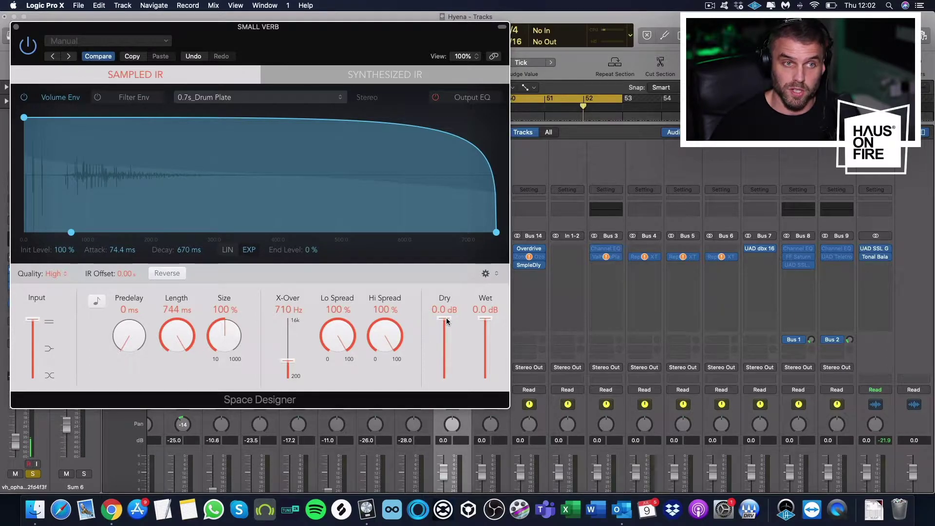
{"action": "left_click_drag", "start_coordinate": [446, 317], "coordinate": [441, 425]}
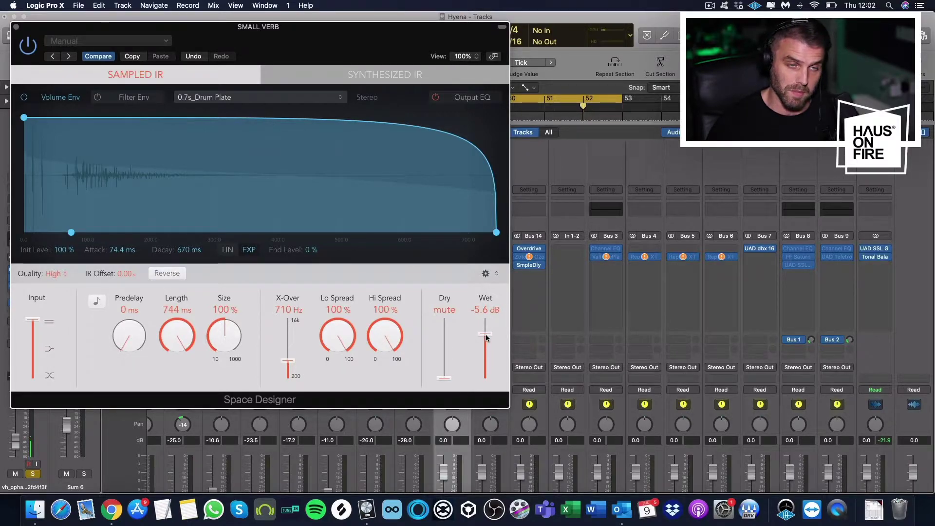
{"action": "left_click", "coordinate": [16, 26]}
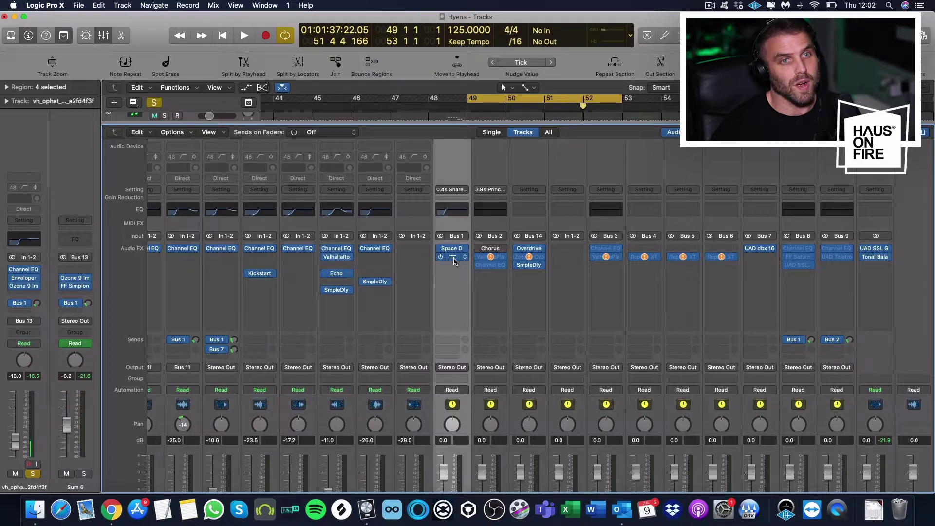
Inspect the low-cut curve of the Channel EQ on the SMALL VERB channel.
{"action": "left_click", "coordinate": [452, 209]}
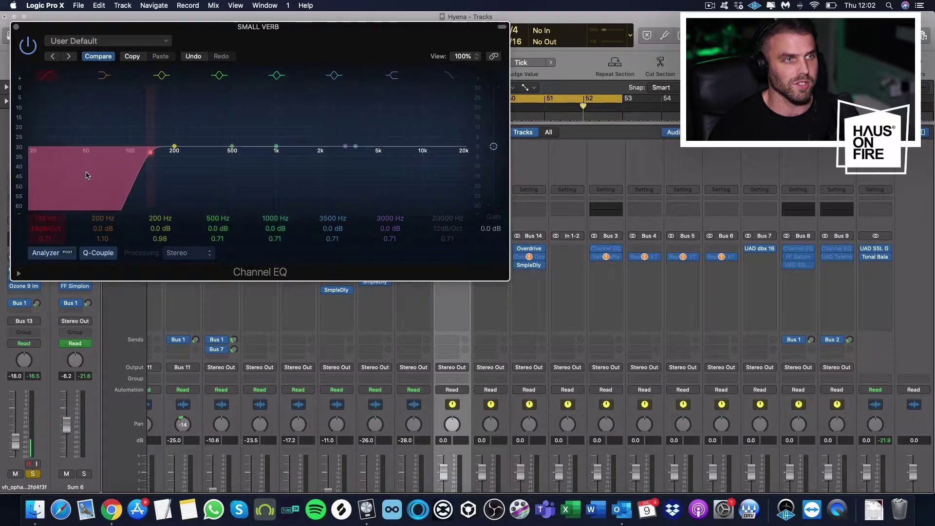
{"action": "left_click", "coordinate": [16, 28]}
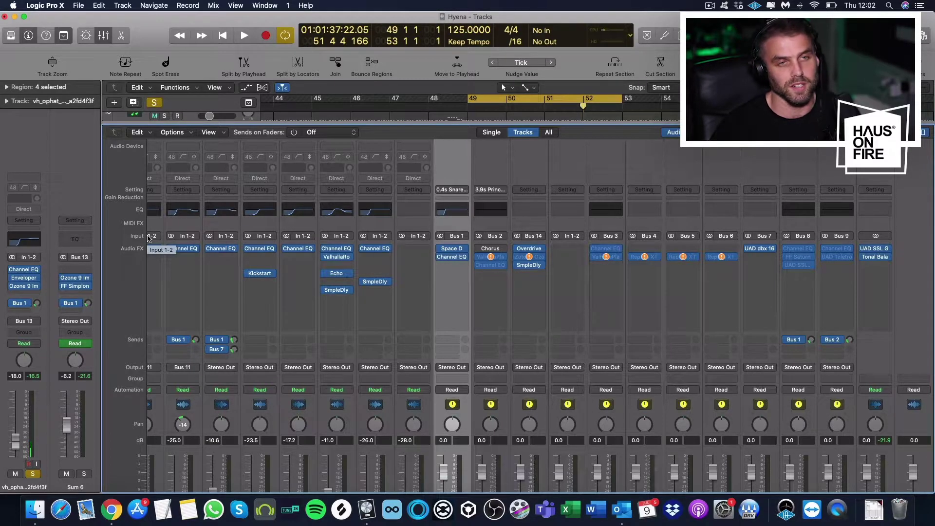
{"action": "scroll", "coordinate": [444, 361], "scroll_direction": "up", "scroll_amount": 1}
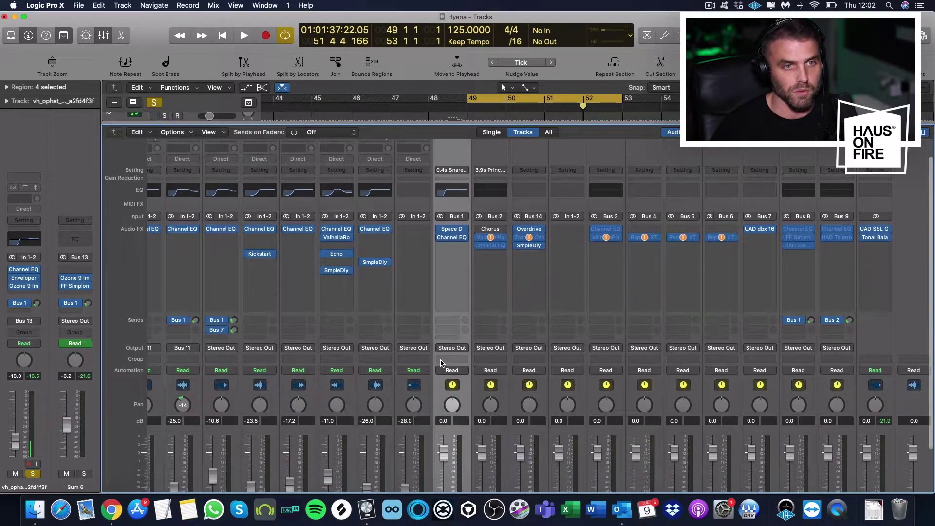
{"action": "scroll", "coordinate": [463, 226], "scroll_direction": "down", "scroll_amount": 1}
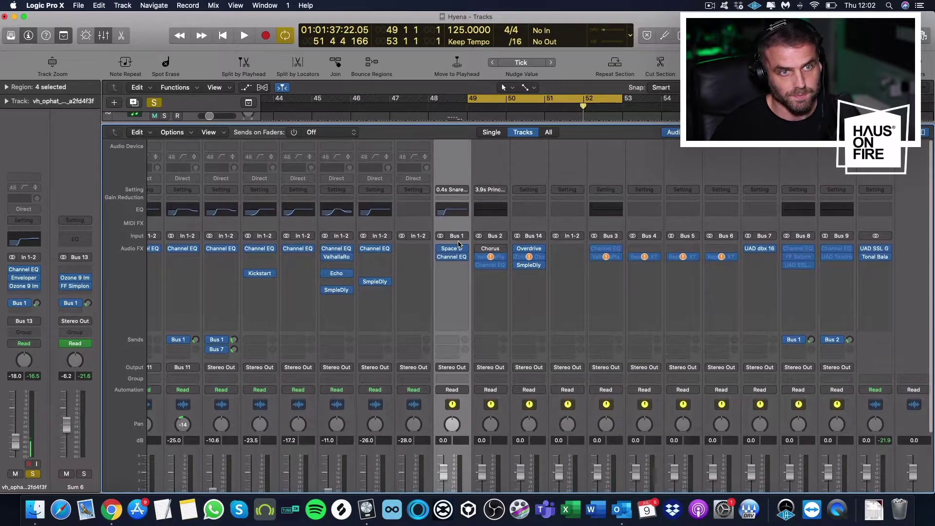
Set the SMALL VERB channel's input to Bus 20 and hide the mixer.
{"action": "left_click", "coordinate": [464, 237]}
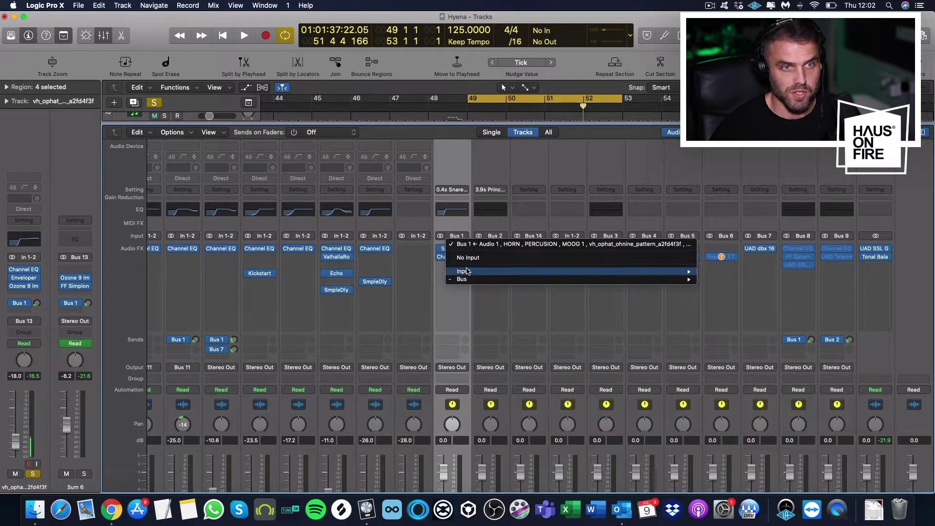
{"action": "mouse_move", "coordinate": [468, 280]}
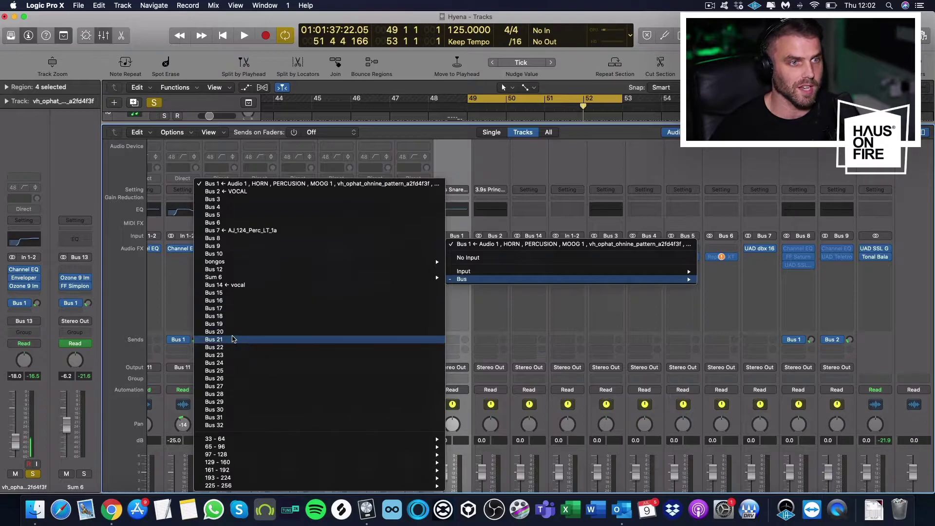
{"action": "key", "text": "Escape"}
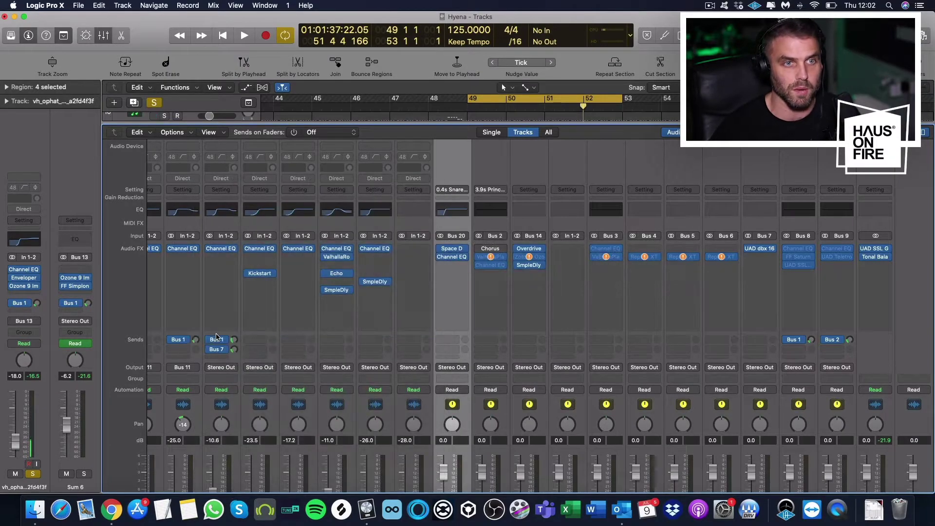
{"action": "key", "text": "x"}
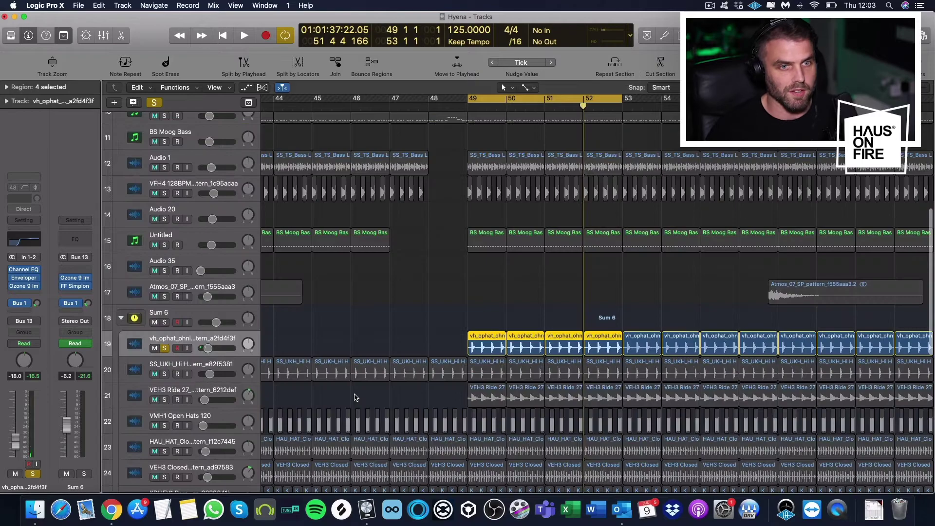
Reassign the send on the vh_ophat track (track 19) to Bus 20, feeding SMALL VERB.
{"action": "left_click", "coordinate": [27, 305]}
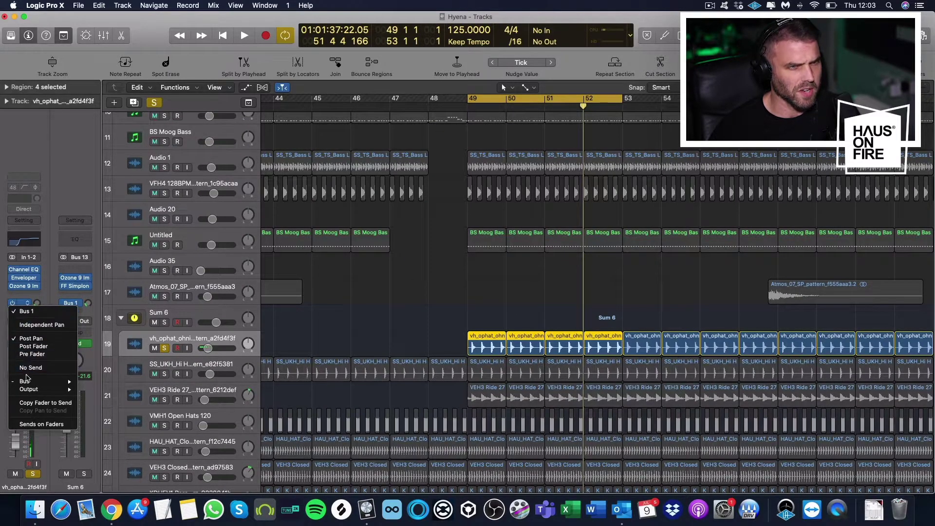
{"action": "mouse_move", "coordinate": [27, 382]}
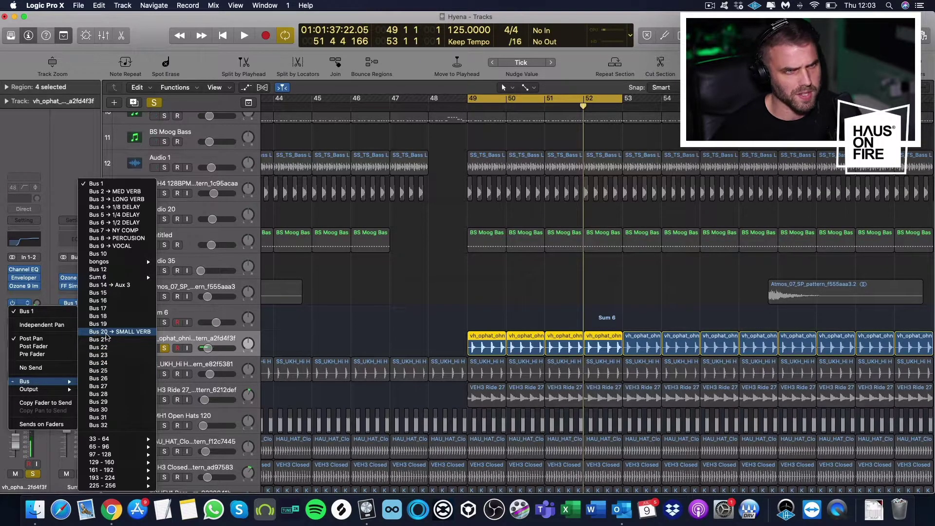
{"action": "left_click", "coordinate": [121, 332]}
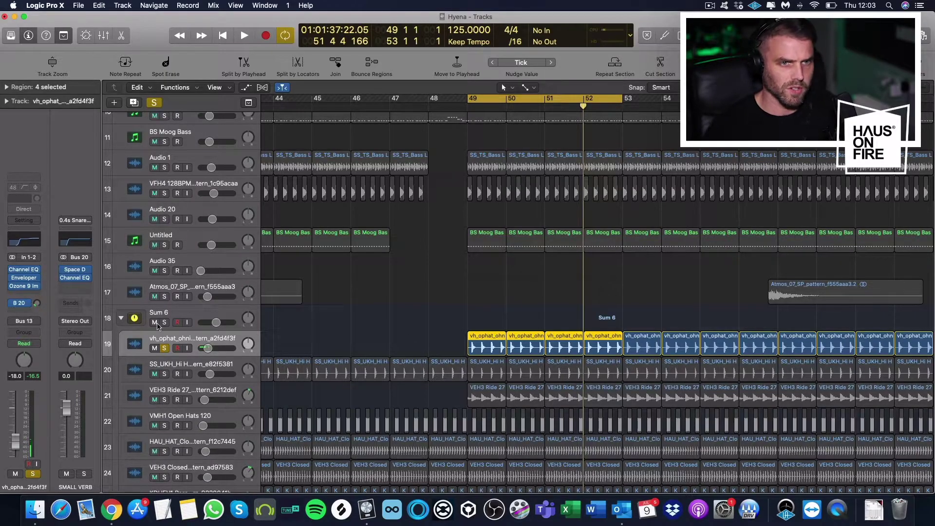
Play the looped section and adjust the vh_ophat track's Bus 20 send level by ear.
{"action": "key", "text": "space"}
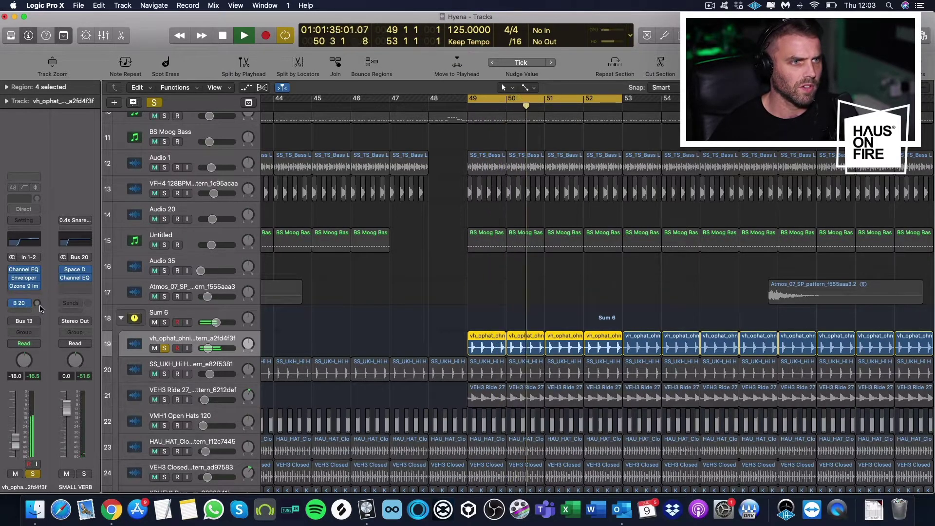
{"action": "left_click_drag", "start_coordinate": [37, 304], "coordinate": [38, 283]}
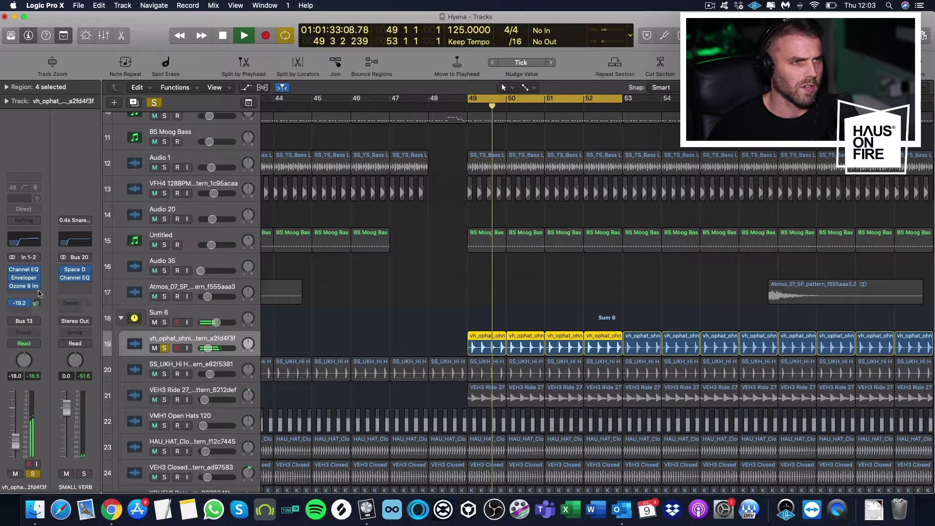
{"action": "mouse_move", "coordinate": [37, 303]}
{"action": "left_mouse_down"}
{"action": "mouse_move", "coordinate": [39, 247]}
{"action": "mouse_move", "coordinate": [35, 328]}
{"action": "mouse_move", "coordinate": [35, 316]}
{"action": "left_mouse_up"}
{"action": "mouse_move", "coordinate": [14, 310]}
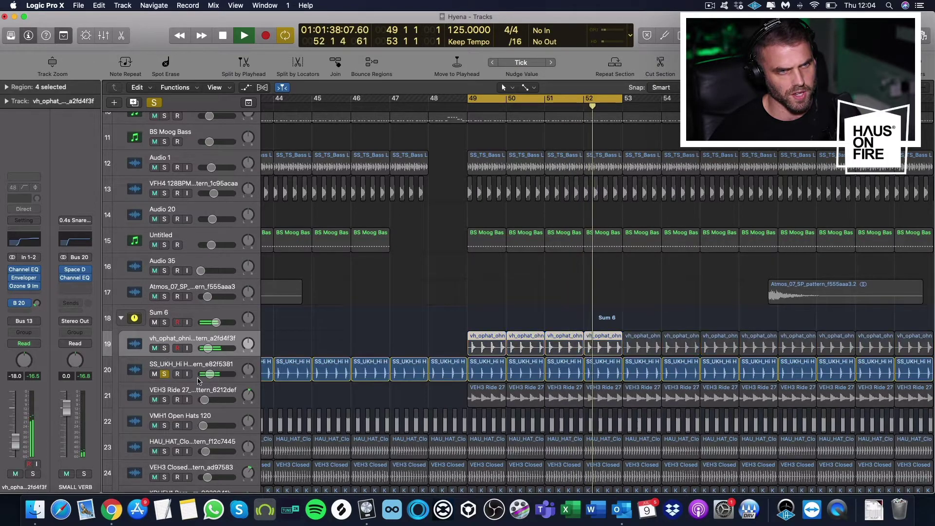
Reassign the SS_UKH hi-hat track's send to Bus 20 (SMALL VERB) and adjust its send level during playback.
{"action": "left_click", "coordinate": [166, 372]}
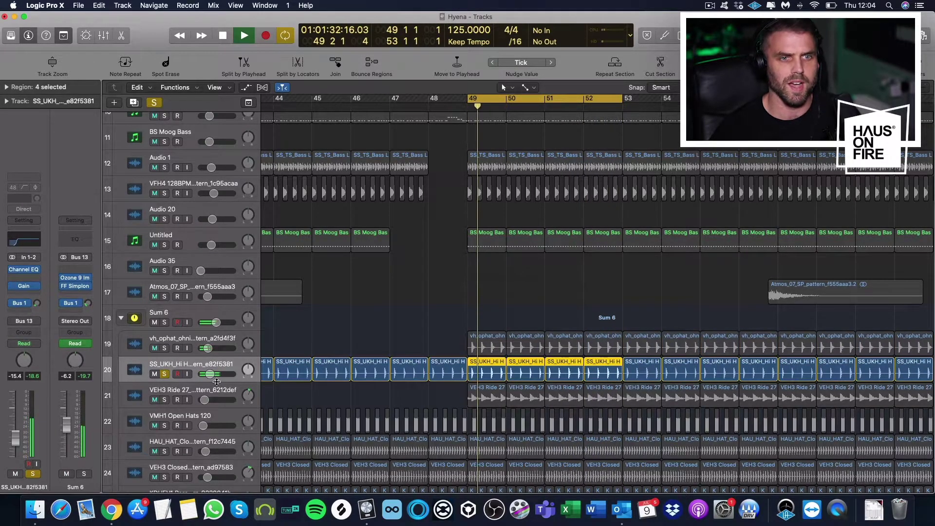
{"action": "left_click", "coordinate": [20, 302]}
{"action": "mouse_move", "coordinate": [44, 381]}
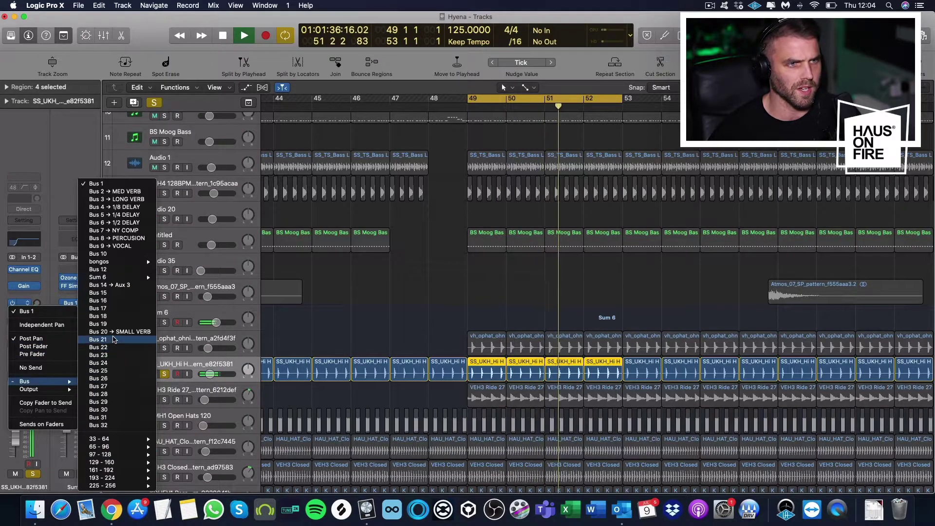
{"action": "left_click", "coordinate": [120, 334]}
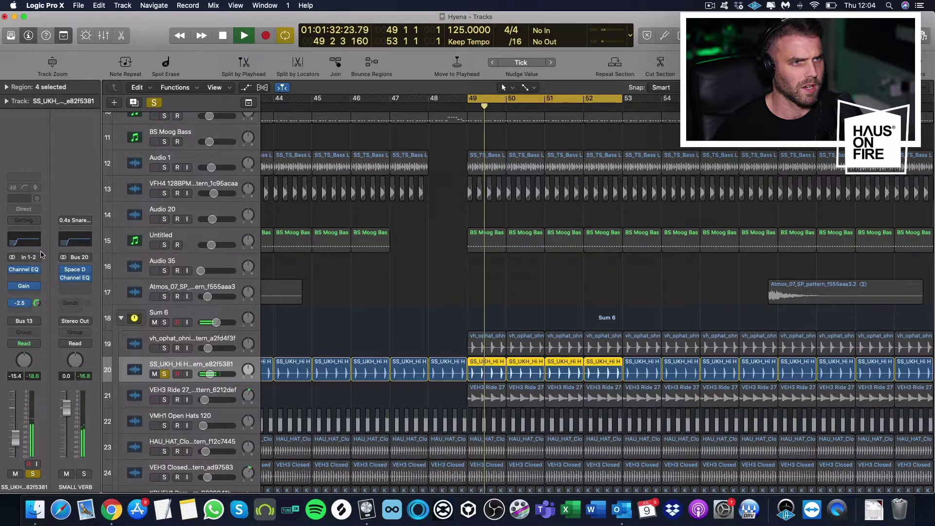
{"action": "left_click_drag", "start_coordinate": [37, 303], "coordinate": [40, 301]}
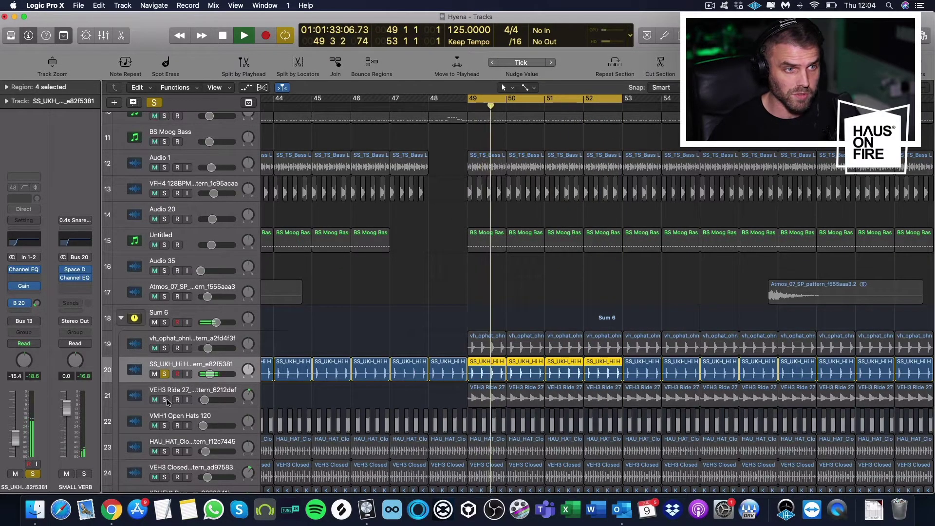
{"action": "left_click", "coordinate": [189, 393]}
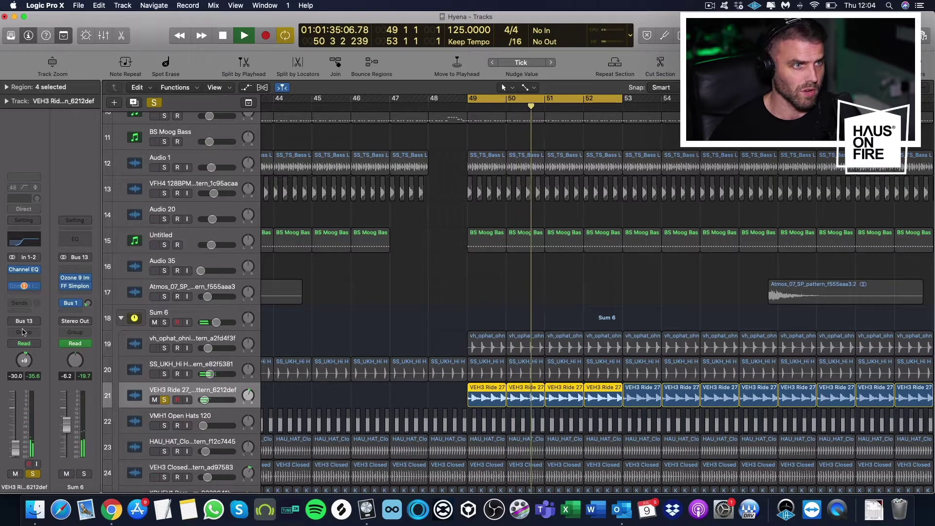
{"action": "left_click", "coordinate": [27, 305]}
{"action": "left_click", "coordinate": [102, 184]}
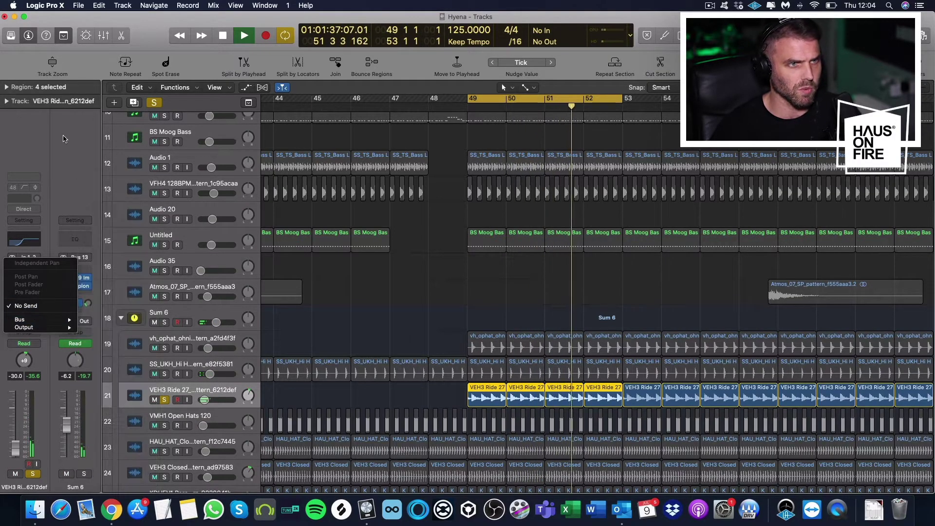
Select the VMH1 Open Hats 120 track and adjust its Bus 1 send level to about -20.8 dB.
{"action": "scroll", "coordinate": [214, 412], "scroll_direction": "down", "scroll_amount": 1}
{"action": "scroll", "coordinate": [214, 412], "scroll_direction": "down", "scroll_amount": 3}
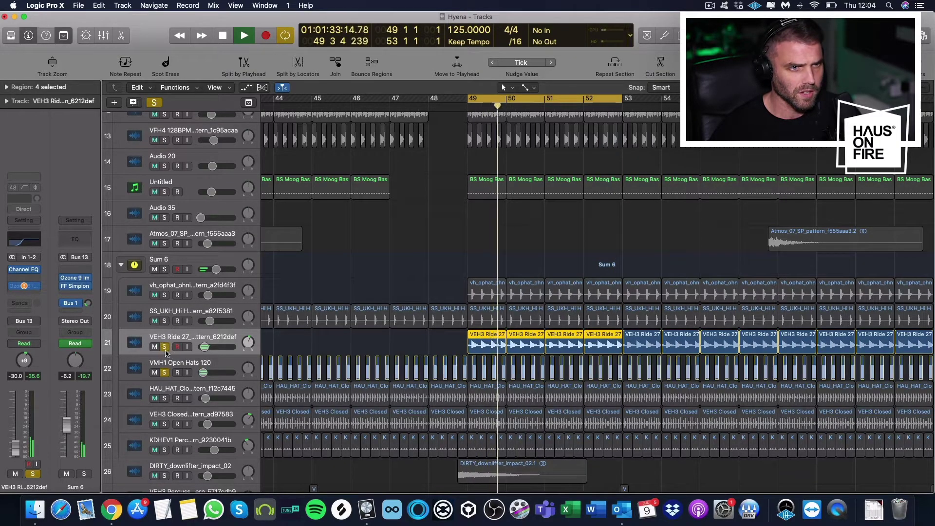
{"action": "left_click", "coordinate": [189, 371]}
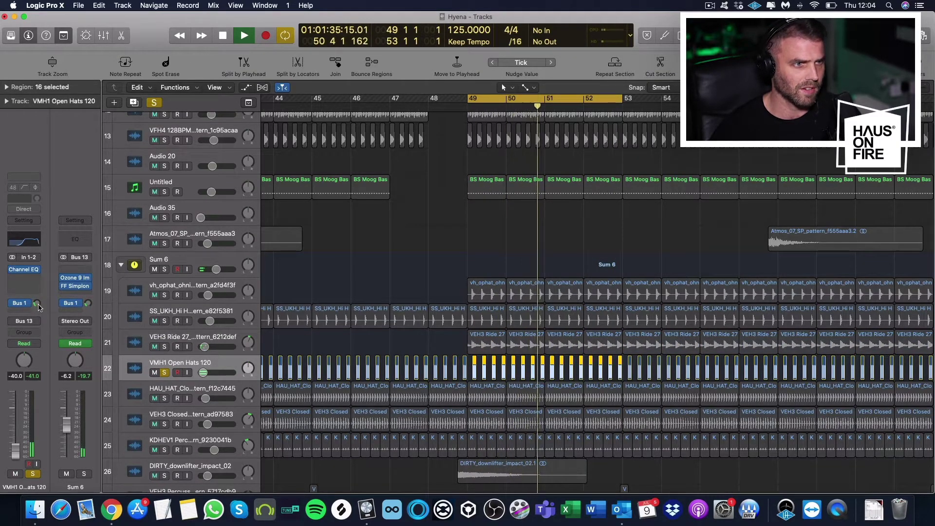
{"action": "left_click_drag", "start_coordinate": [37, 302], "coordinate": [40, 308]}
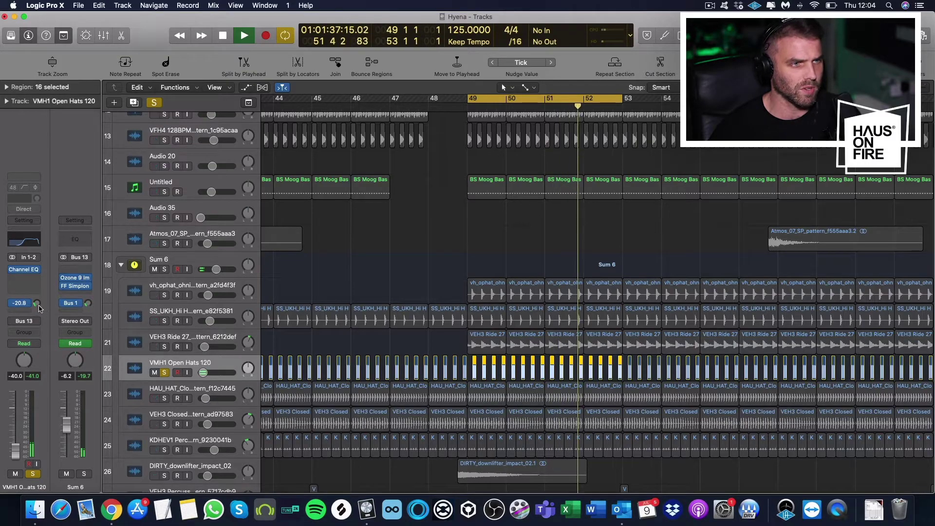